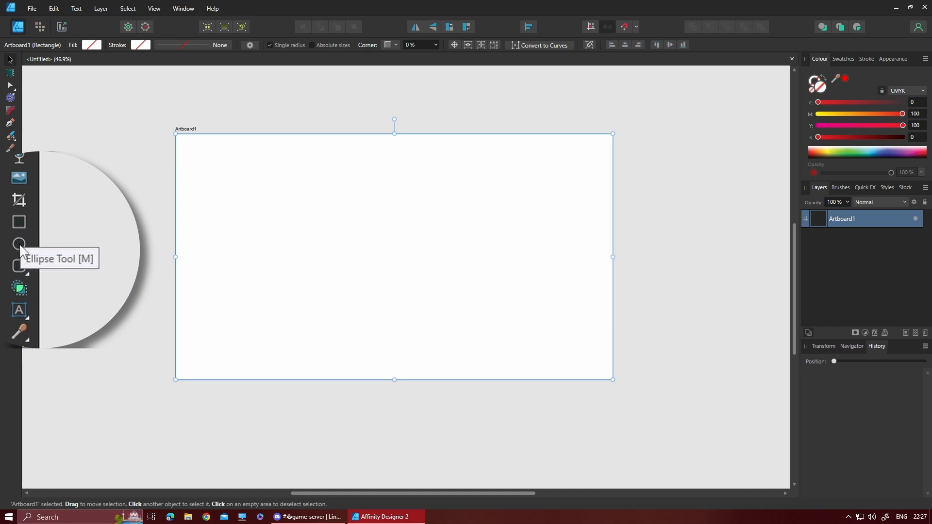
Draw a circle about 970 px in diameter on Artboard1 and centre it horizontally and vertically.
click(10, 224)
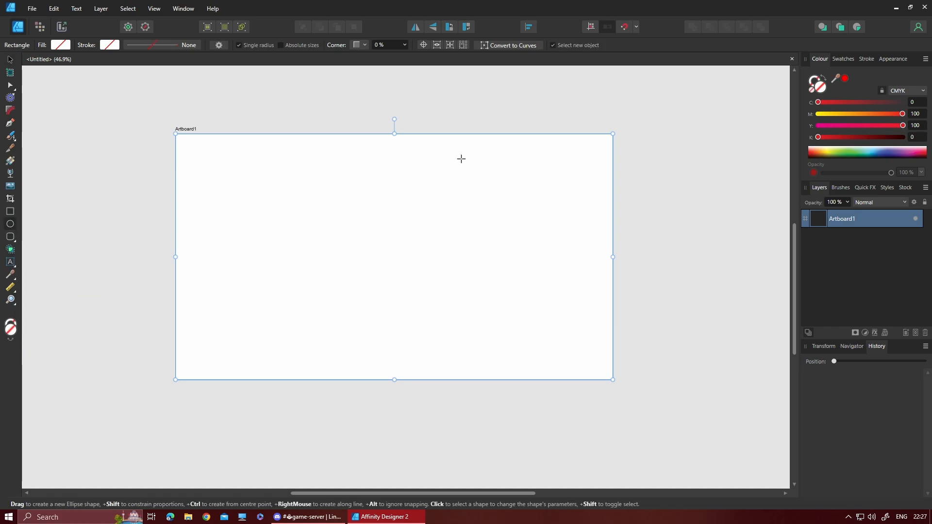
drag(451, 154, 243, 387)
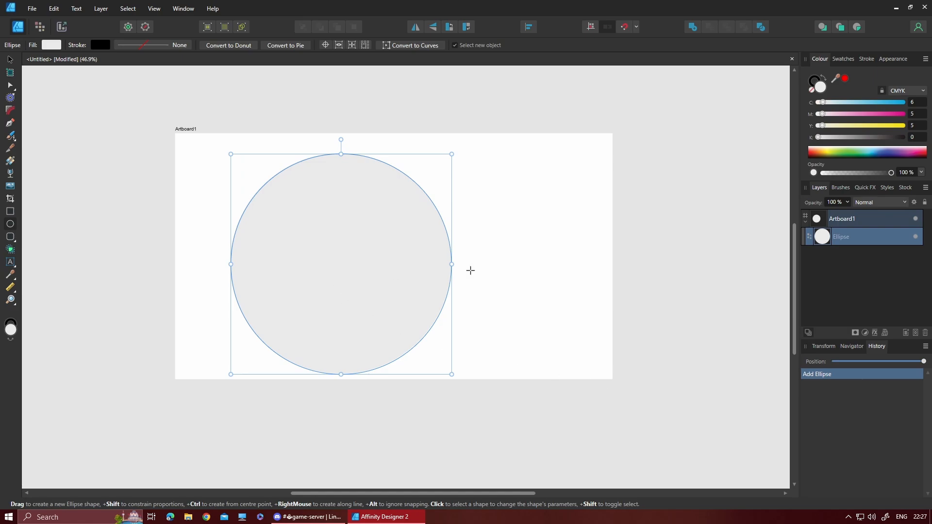
click(10, 59)
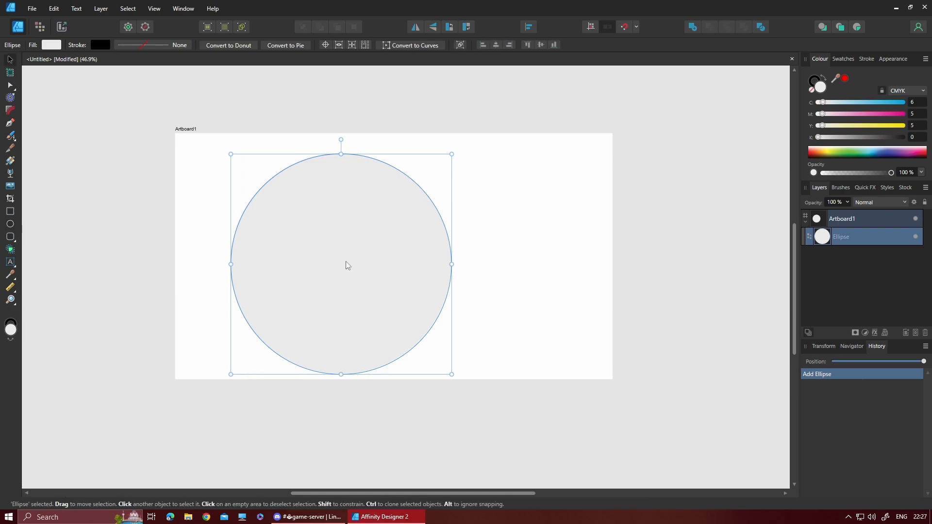
drag(346, 261, 404, 253)
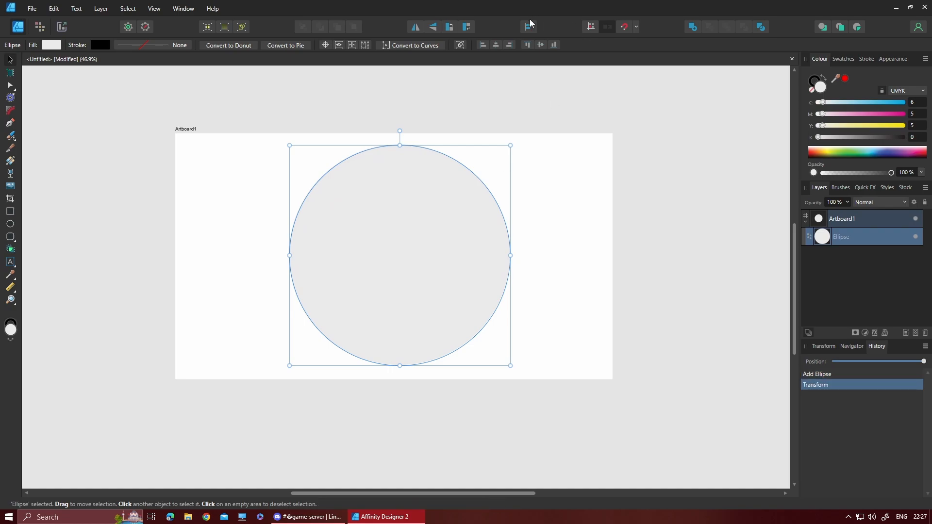
click(497, 45)
click(541, 44)
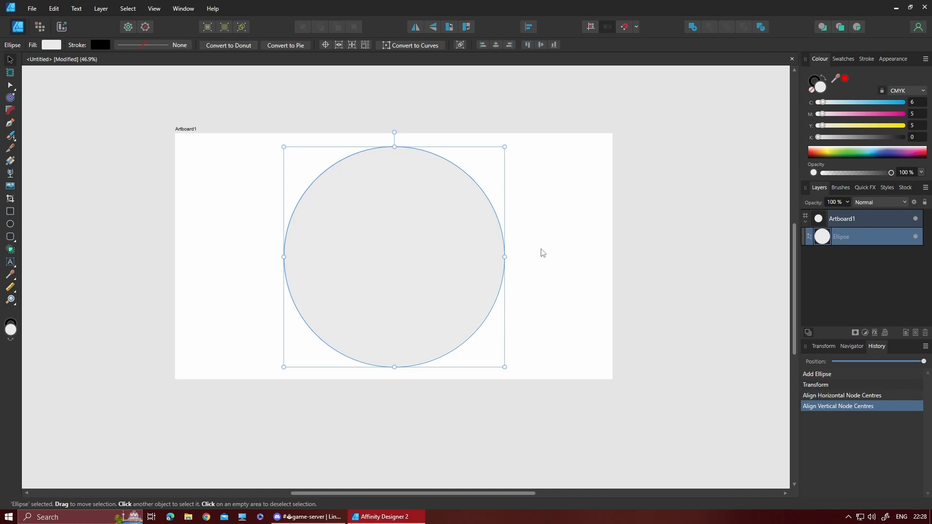
Add a Gradient Overlay layer effect to the circle with its opacity set to 0%.
key(alt)
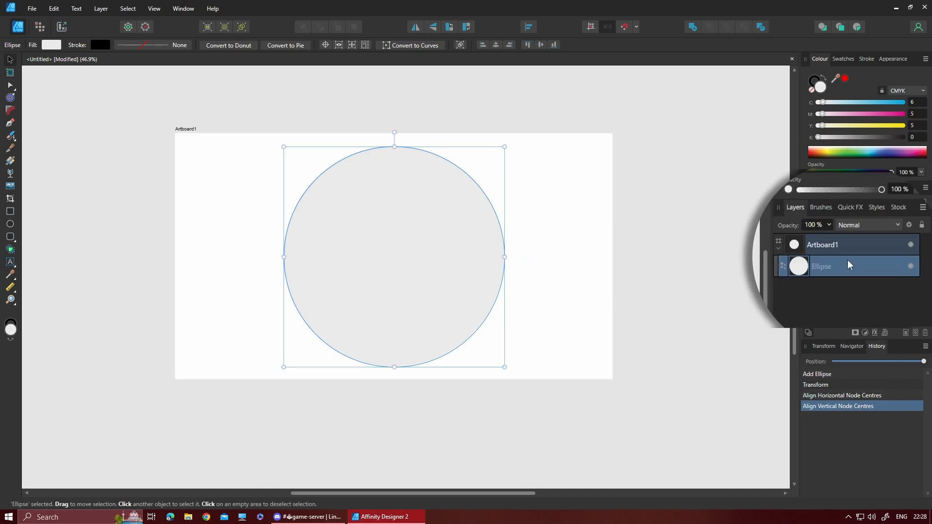
double_click(846, 268)
key(Escape)
click(874, 333)
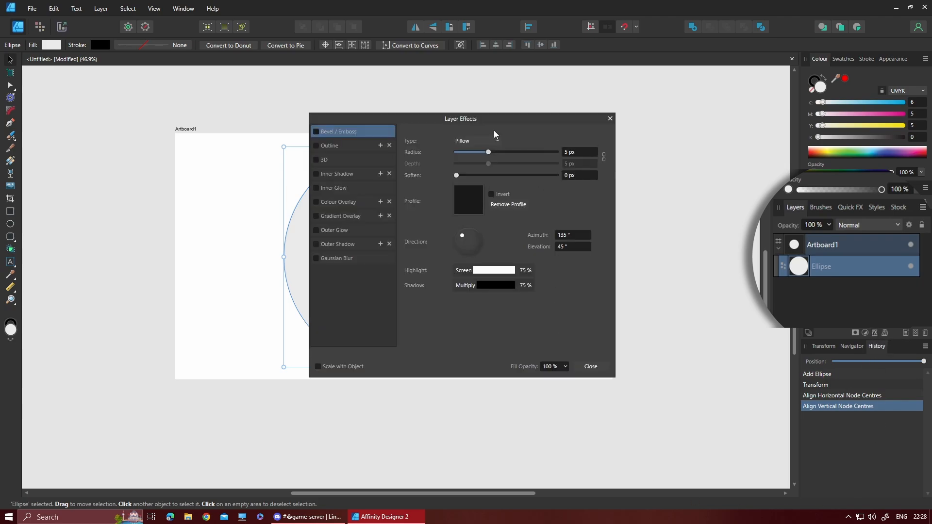
click(316, 216)
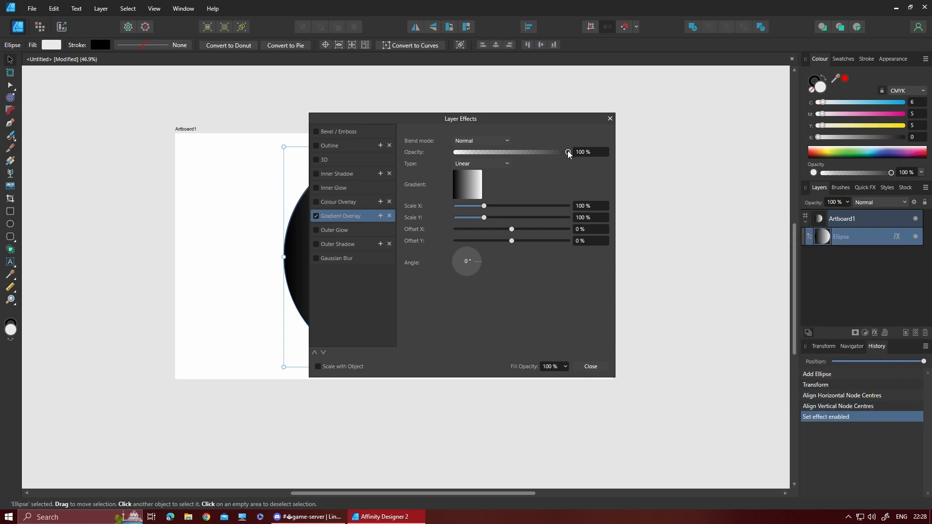
drag(567, 152, 436, 161)
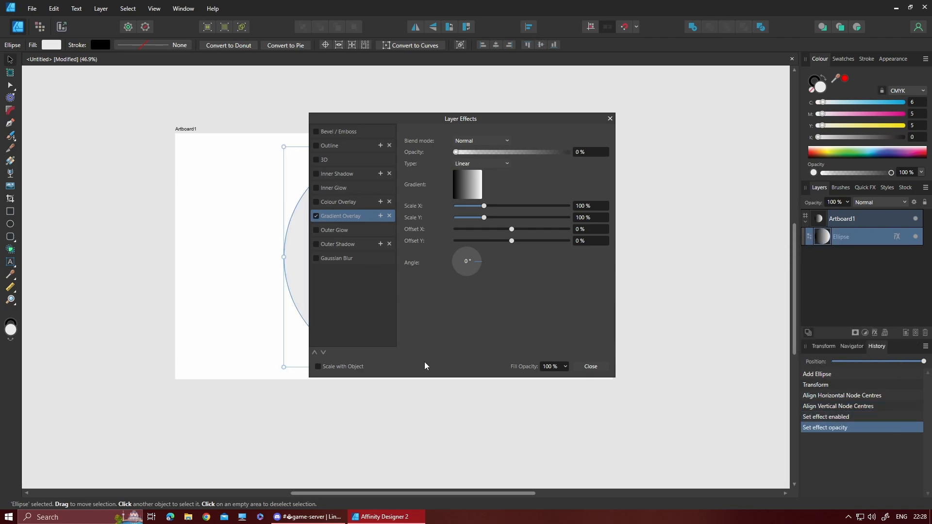
click(590, 366)
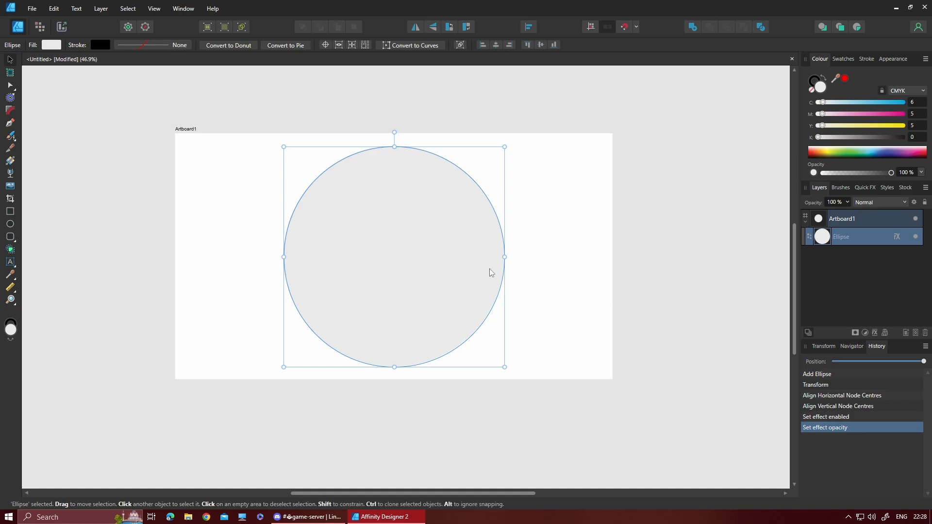
Insert a second artboard at the Document size beside Artboard1.
scroll(685, 264, down, 2)
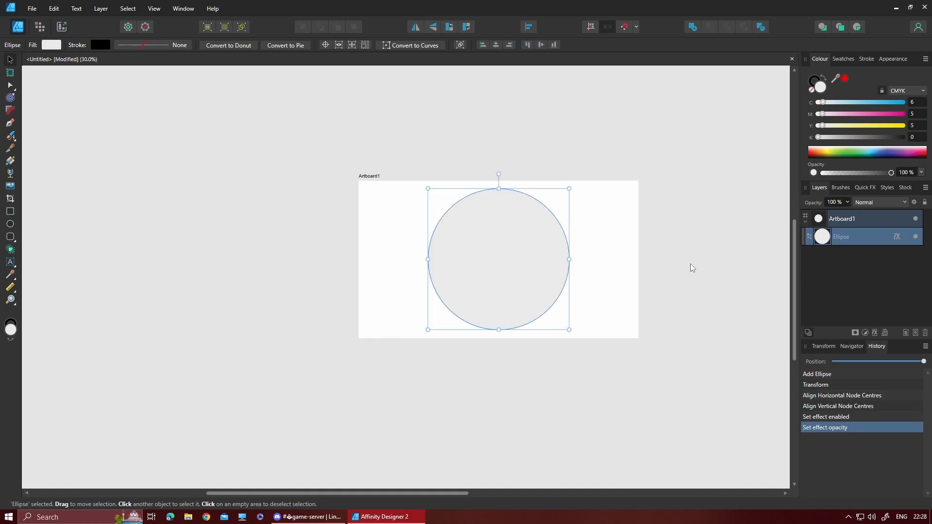
drag(700, 269, 528, 281)
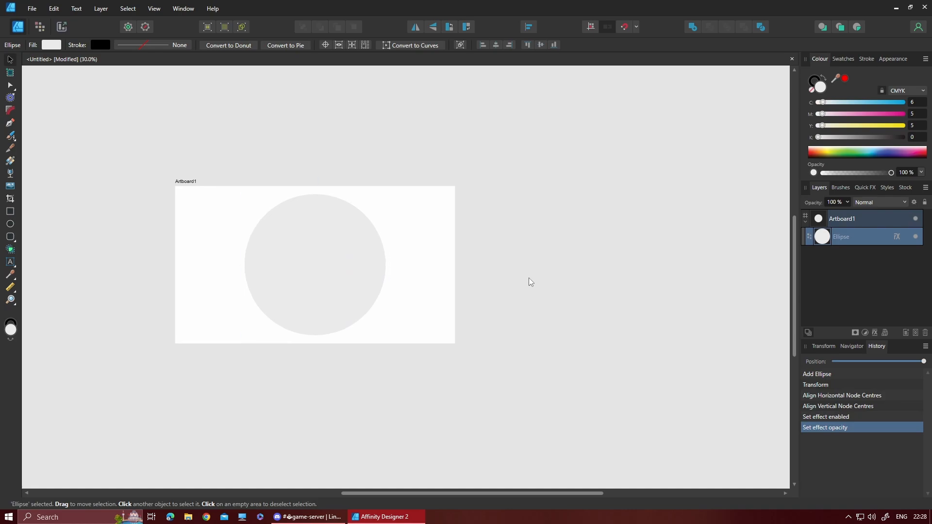
click(10, 74)
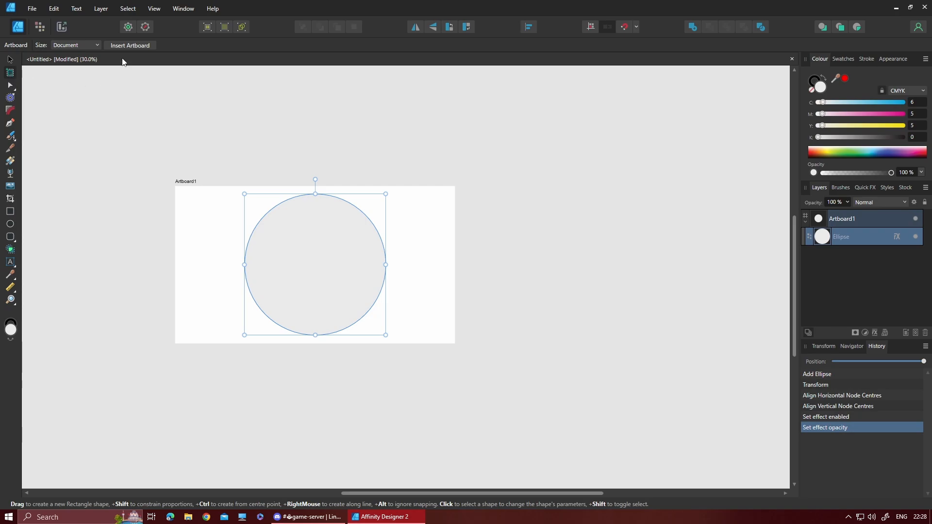
click(129, 46)
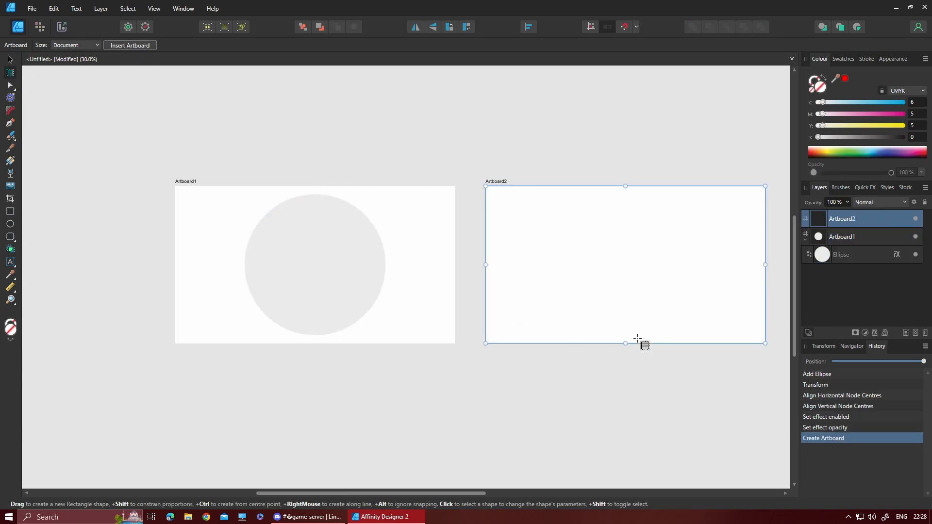
Draw a square with the Rectangle tool on Artboard2 and move it close to the artboard's centre.
drag(660, 394, 391, 398)
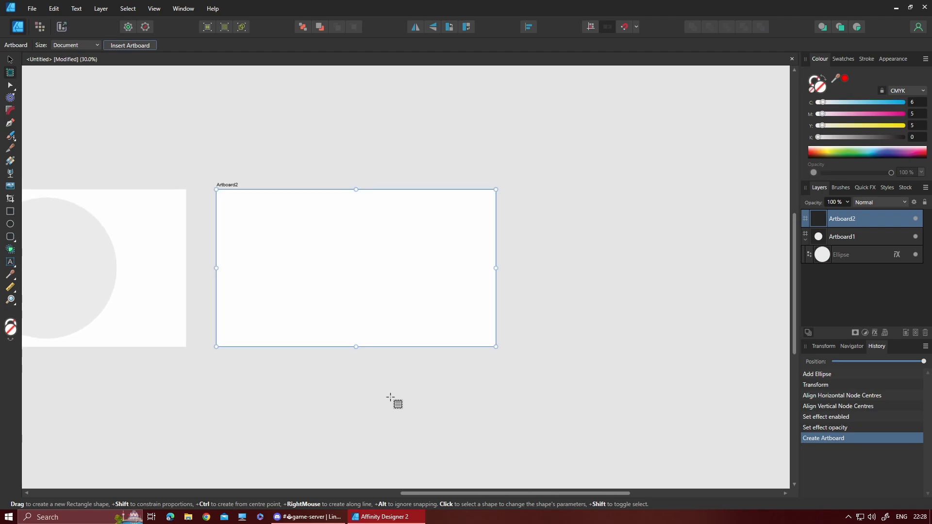
click(13, 239)
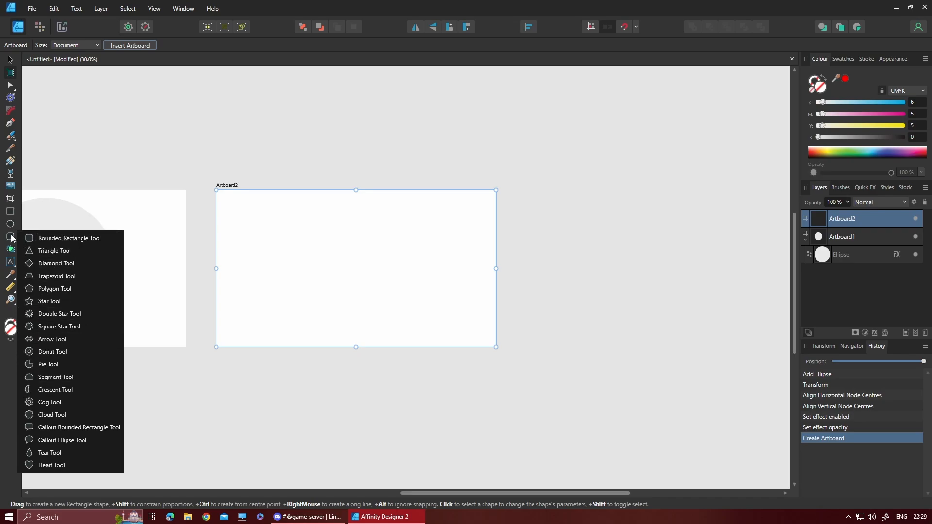
click(10, 214)
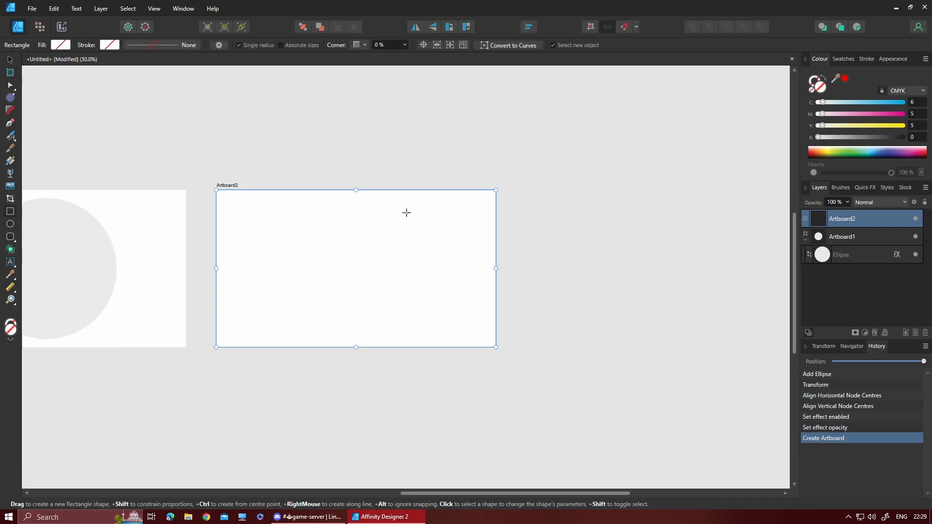
drag(411, 202, 282, 330)
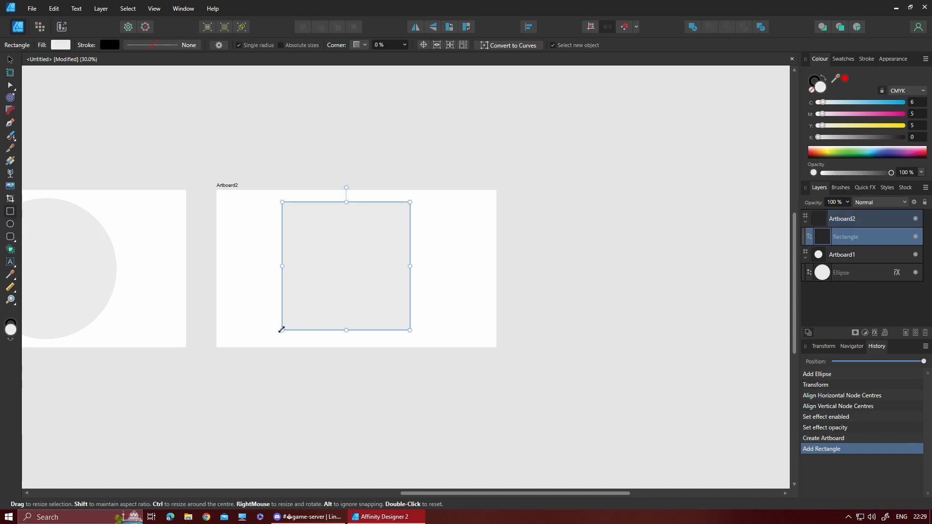
click(10, 60)
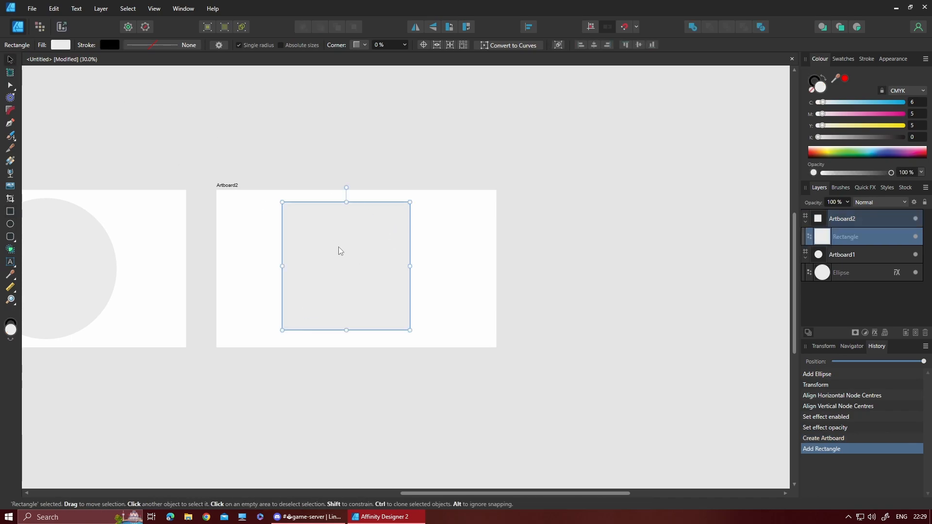
drag(339, 250, 356, 251)
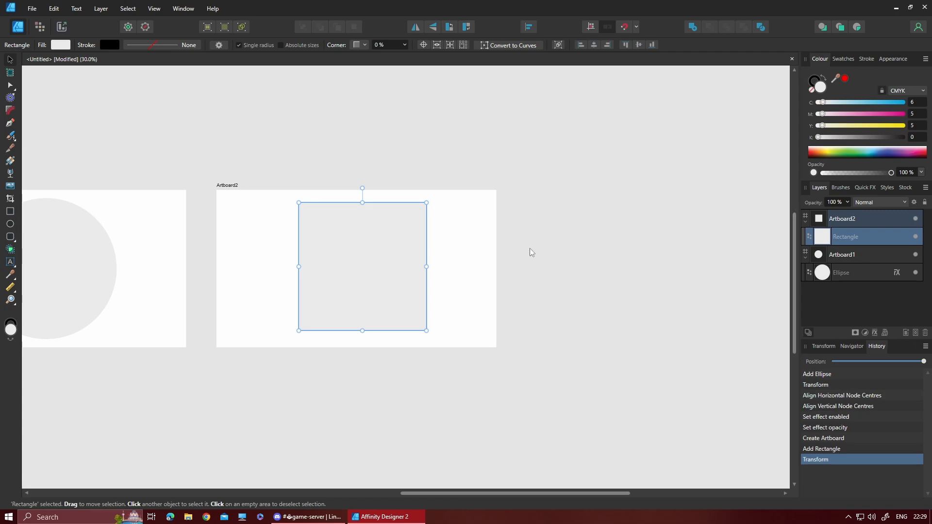
Add a Gradient Overlay layer effect to the square with its opacity set to 0%.
click(875, 333)
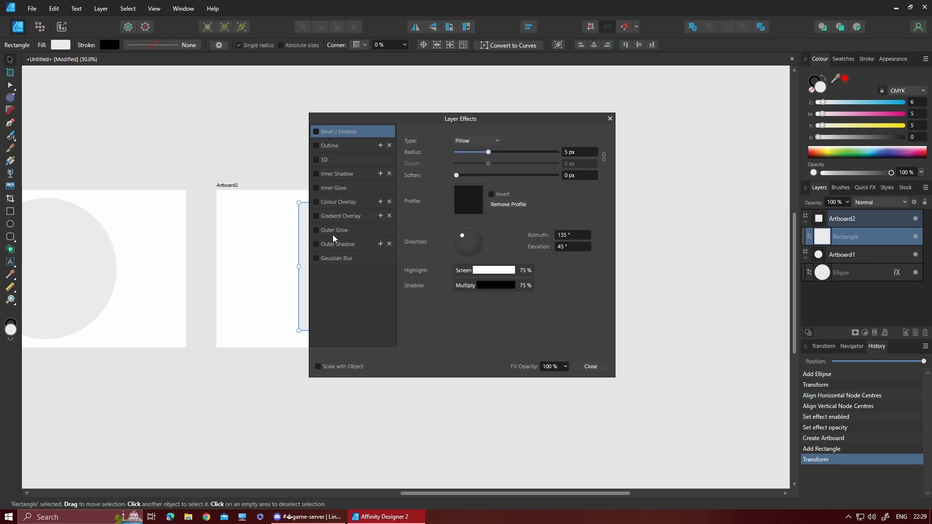
click(331, 216)
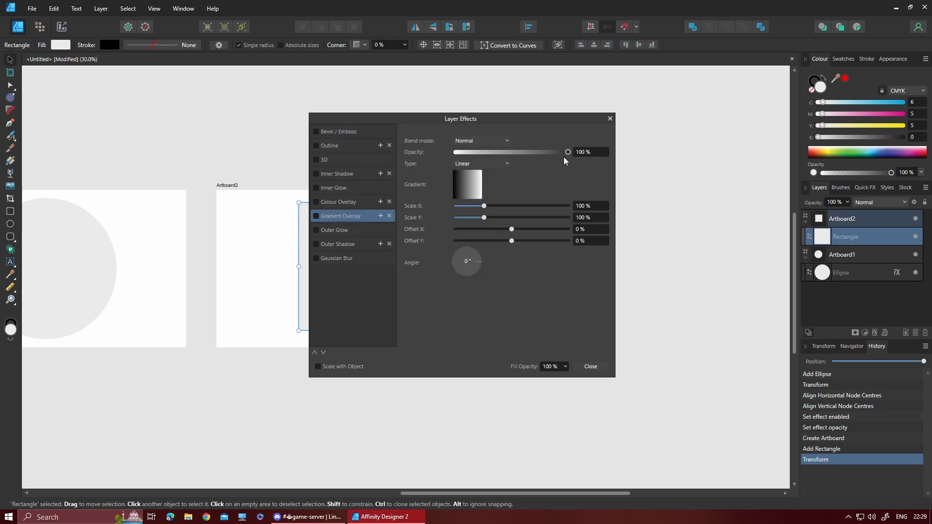
drag(567, 152, 423, 156)
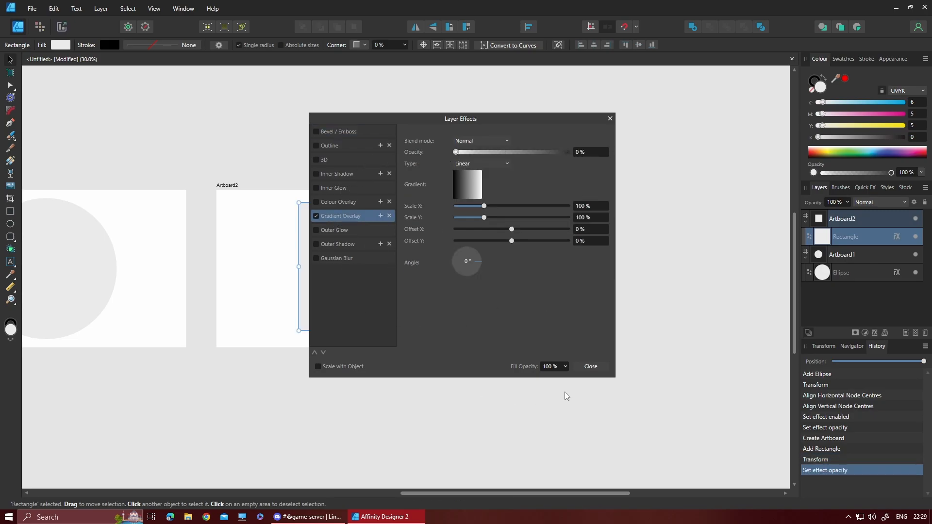
click(593, 368)
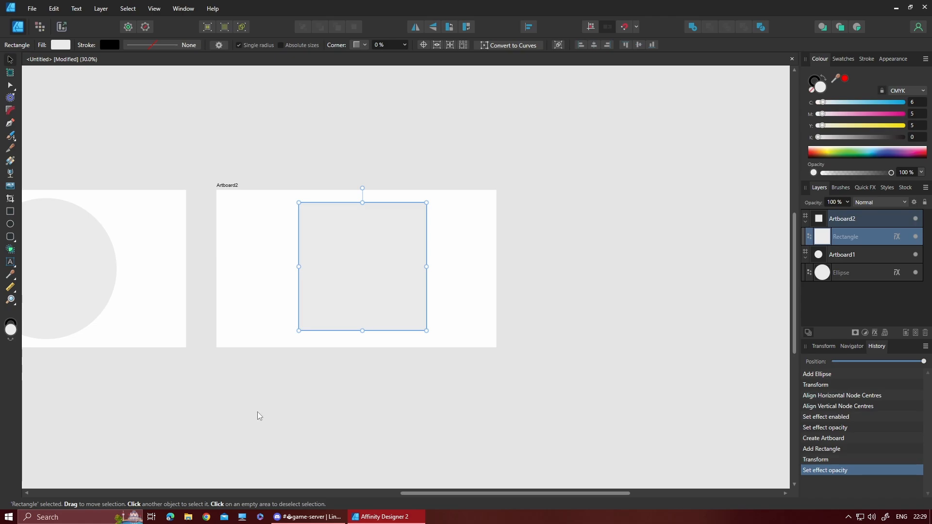
Select only the circle on Artboard1 and set up a PNG export with the area Selection Only.
drag(257, 412, 443, 414)
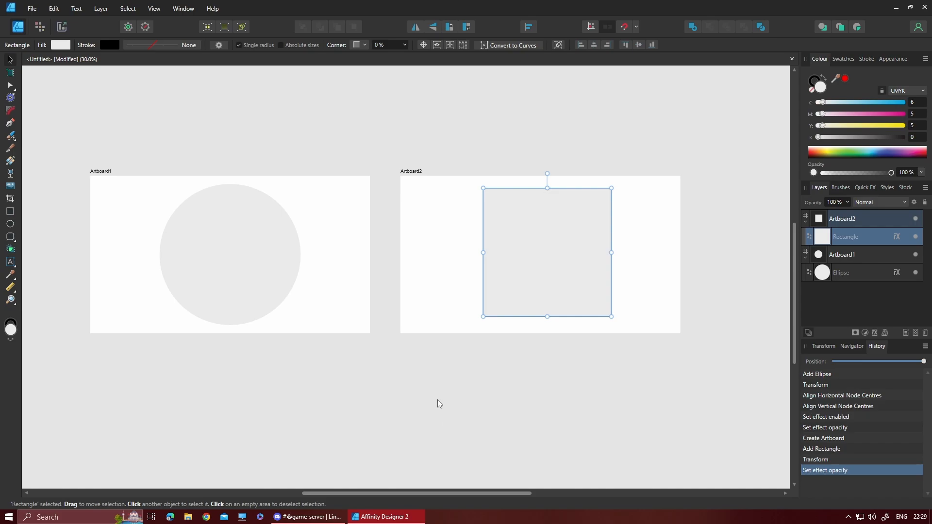
click(389, 99)
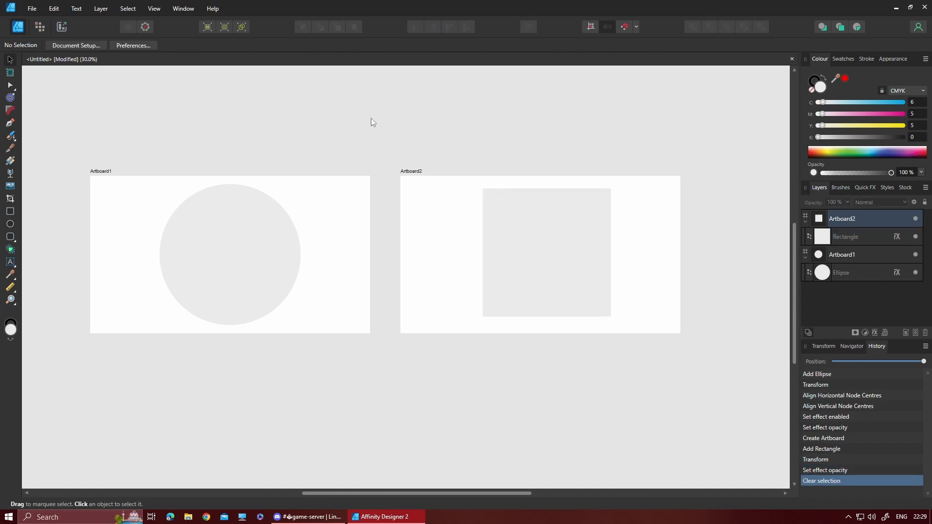
drag(384, 121, 100, 397)
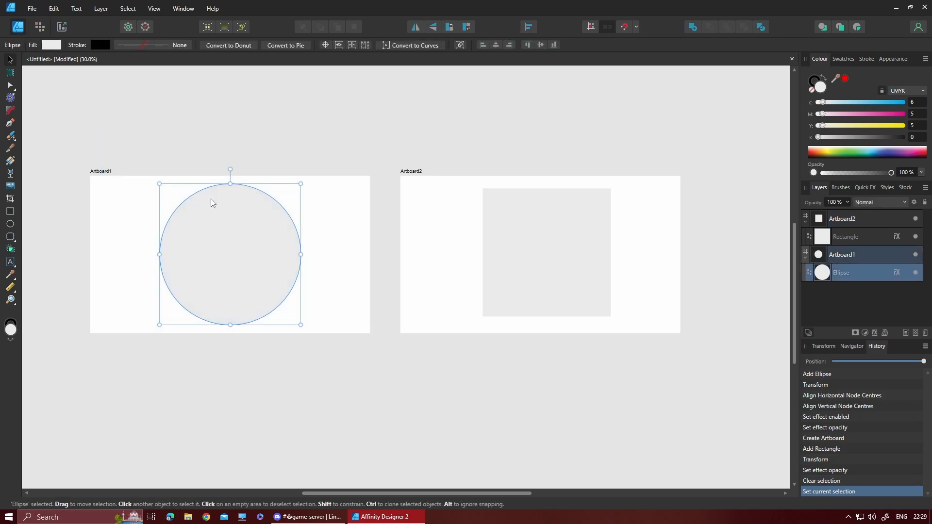
click(32, 8)
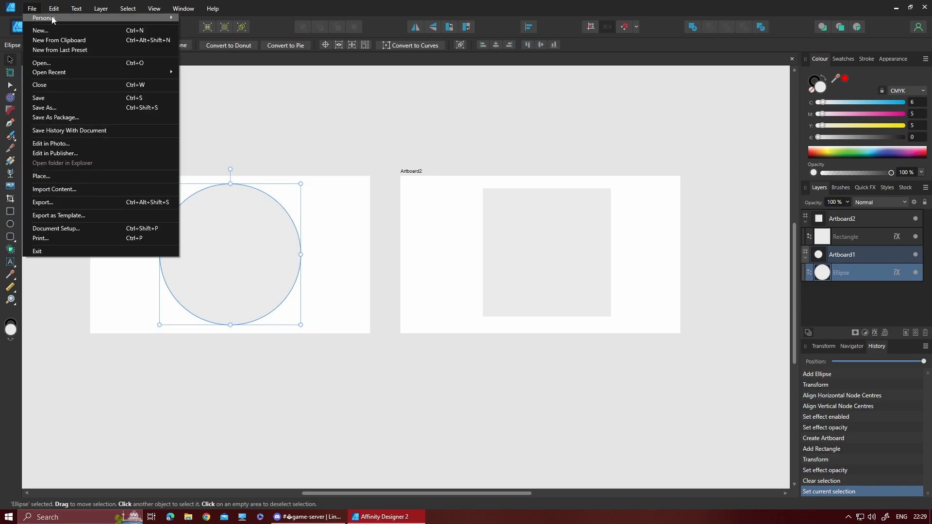
click(202, 197)
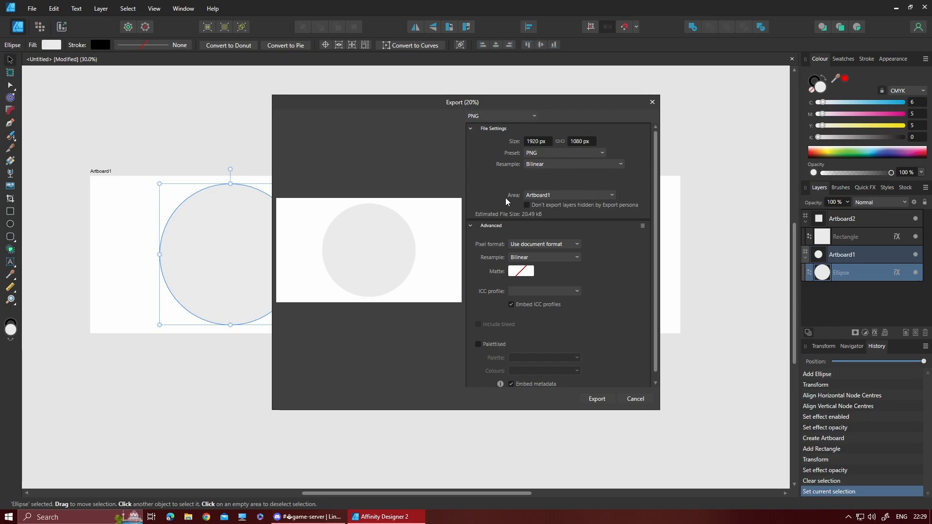
click(575, 194)
click(544, 228)
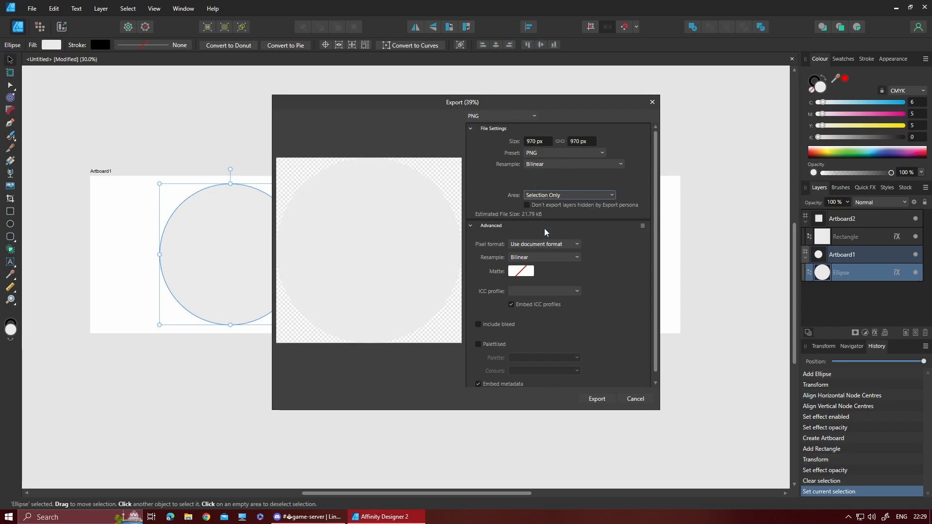
Export the circle as ellipse2.png into the "shapes give away" folder on drive D and show that folder in File Explorer.
click(597, 399)
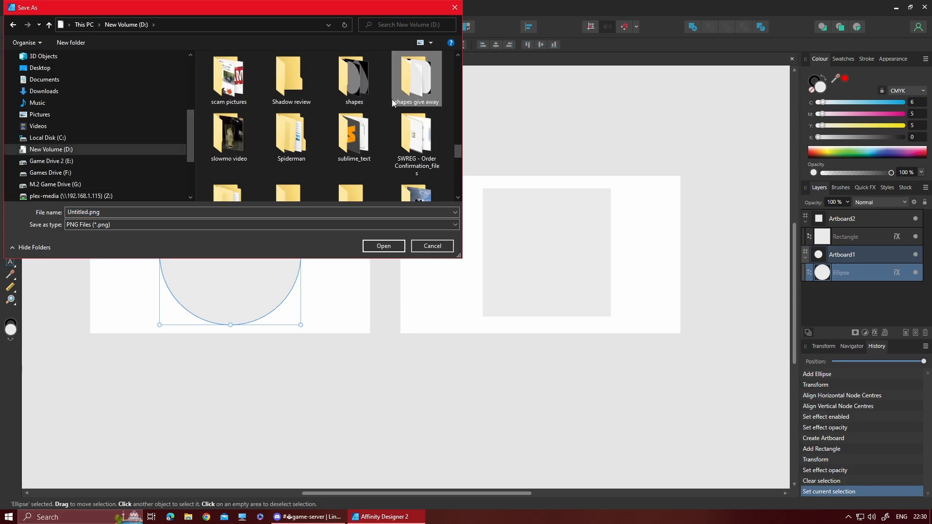
double_click(406, 100)
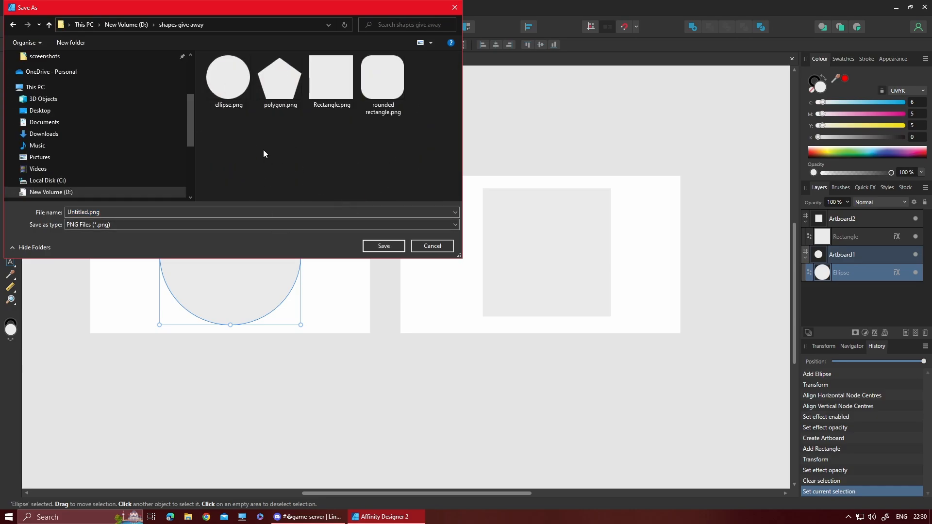
click(225, 100)
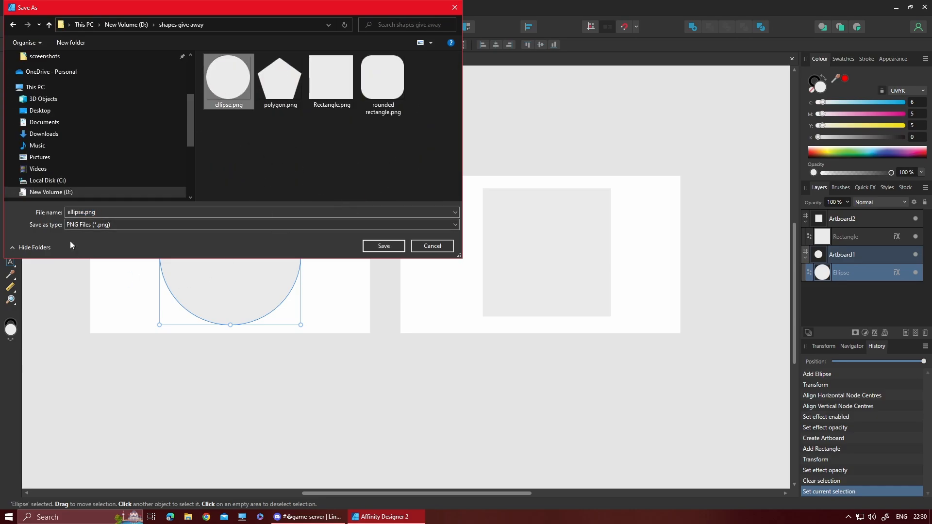
click(85, 212)
click(84, 212)
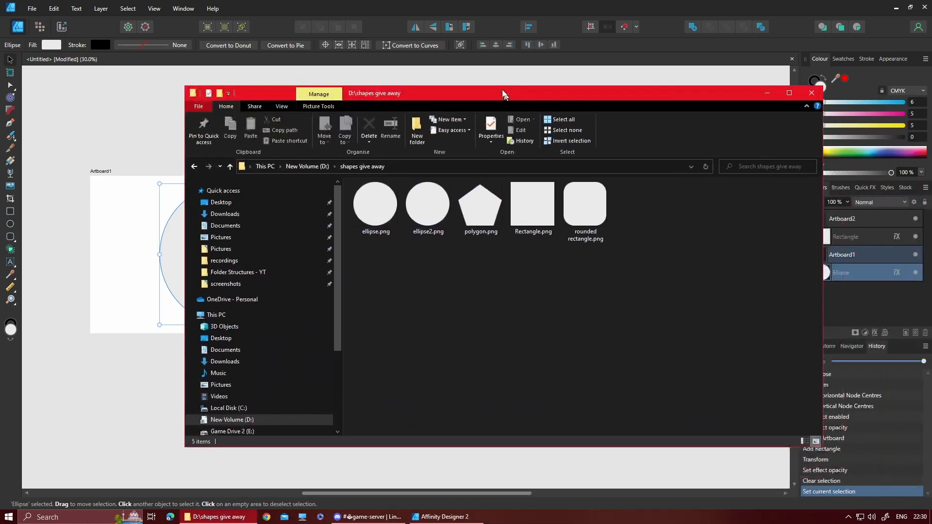
drag(502, 91, 390, 37)
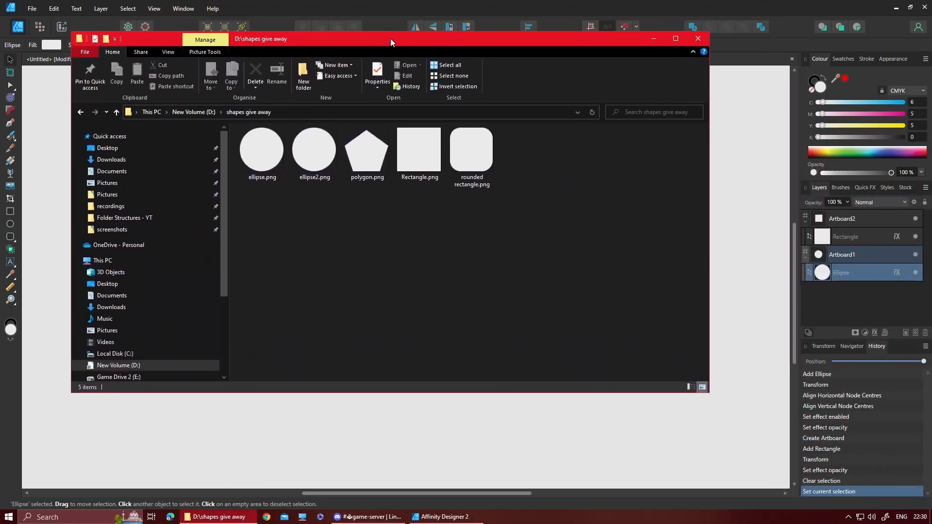